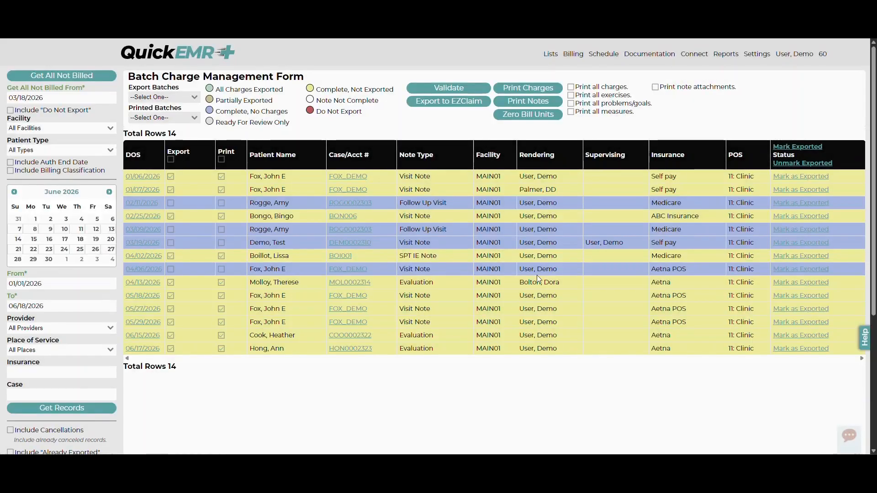
Open the billing settings and try the billing choice None
mouse_move(757, 54)
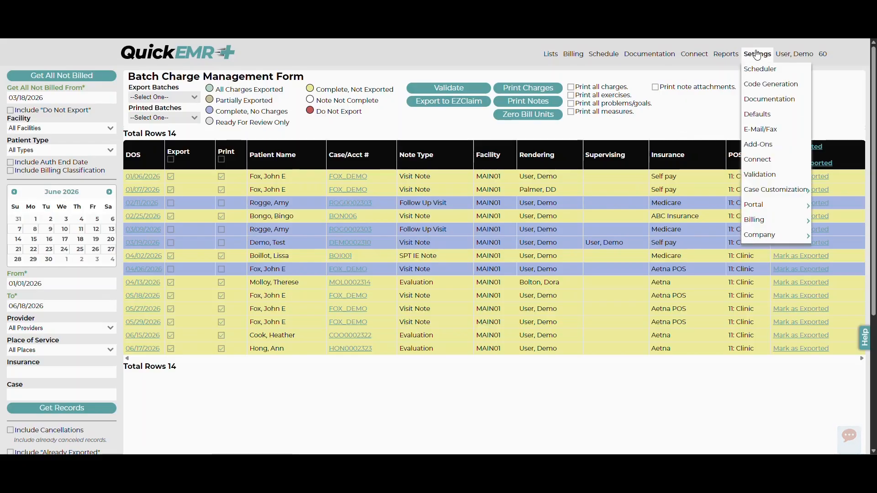
mouse_move(764, 227)
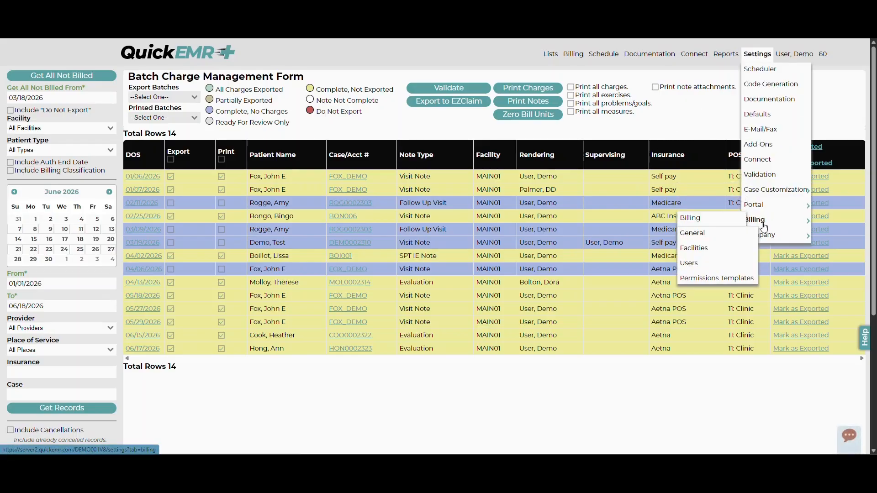
click(703, 220)
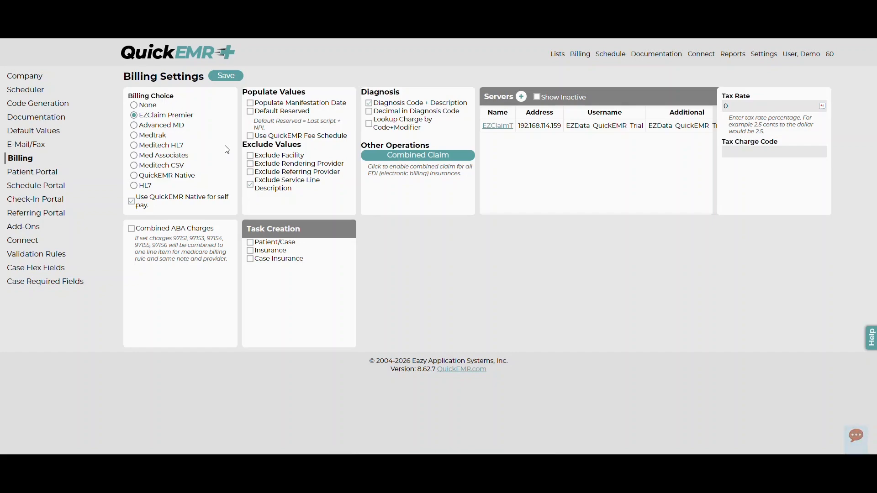
click(133, 106)
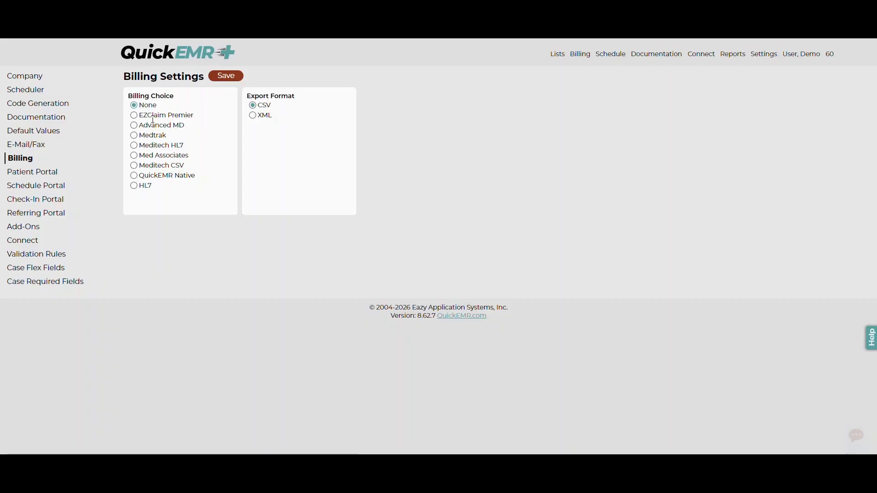
click(226, 78)
Open Batch Management and list all notes not billed from 03/18/2026
mouse_move(656, 60)
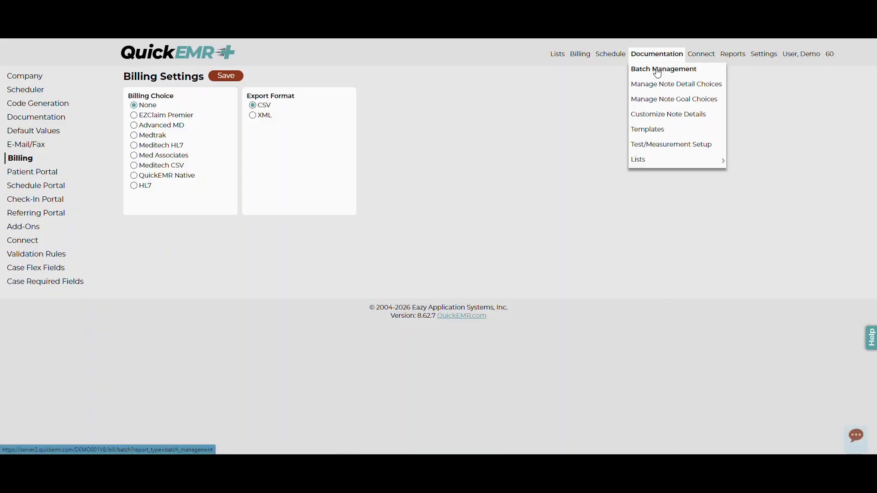
click(658, 69)
click(476, 69)
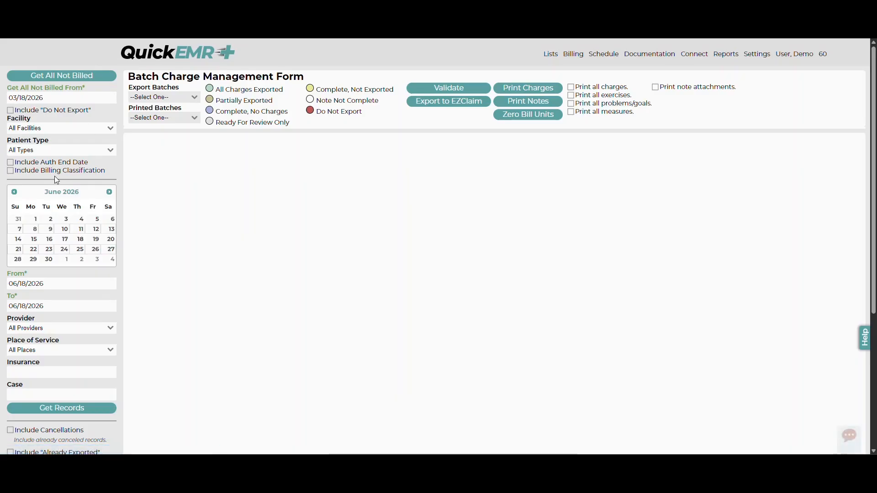
click(55, 77)
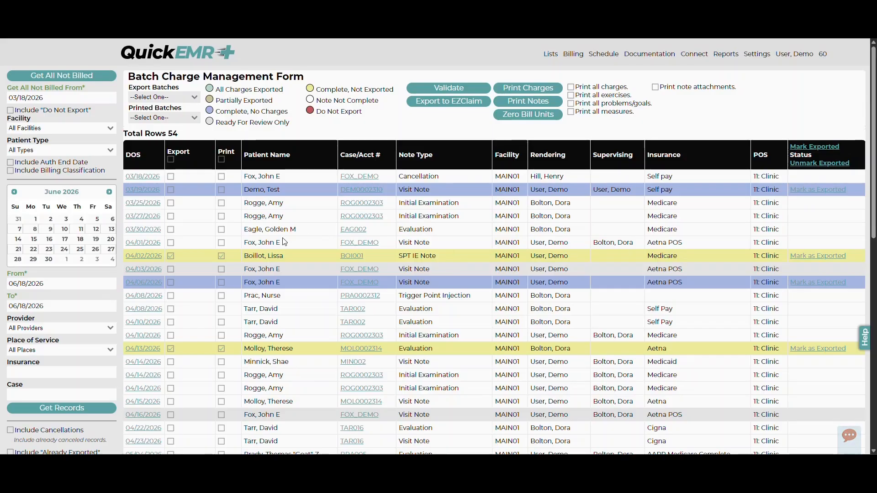
Set the From date to 06/01/2026 and retrieve the records up to 06/18/2026
scroll(143, 349, down, 4)
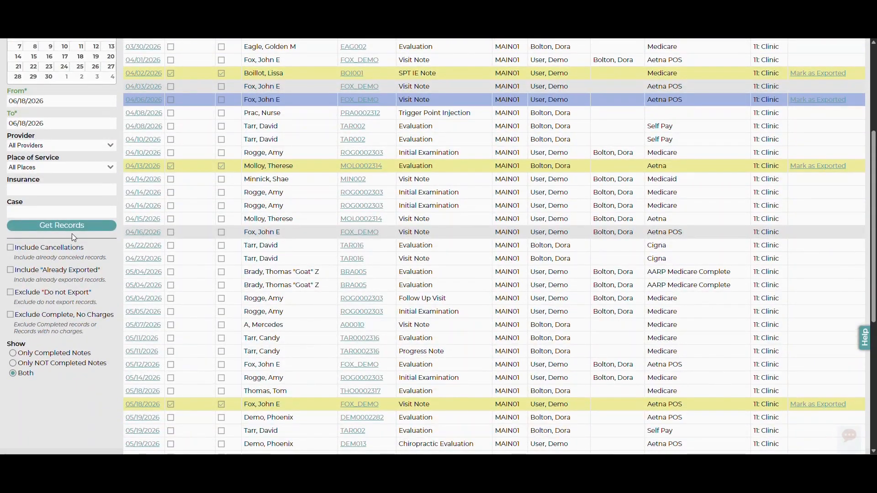
scroll(72, 234, up, 2)
scroll(77, 218, down, 1)
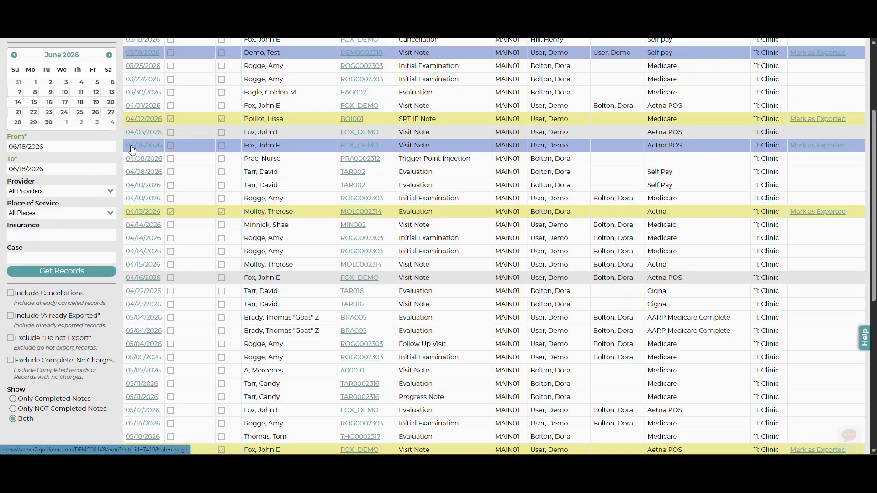
click(58, 146)
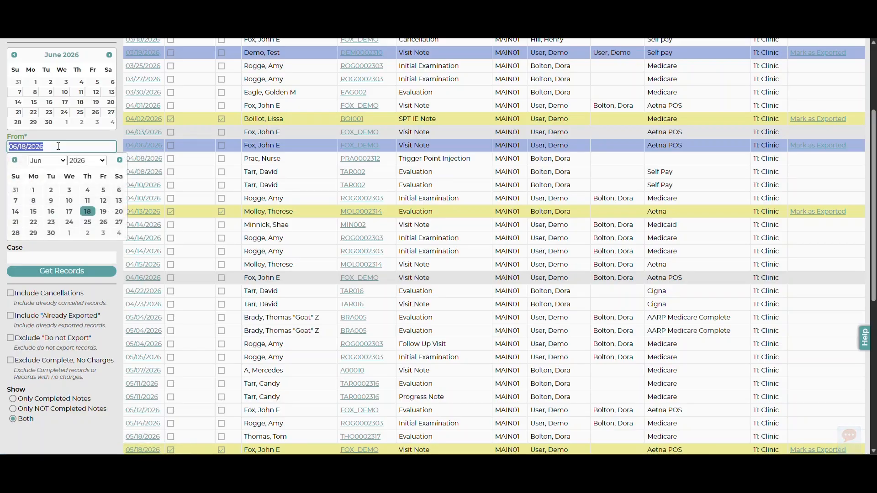
click(32, 192)
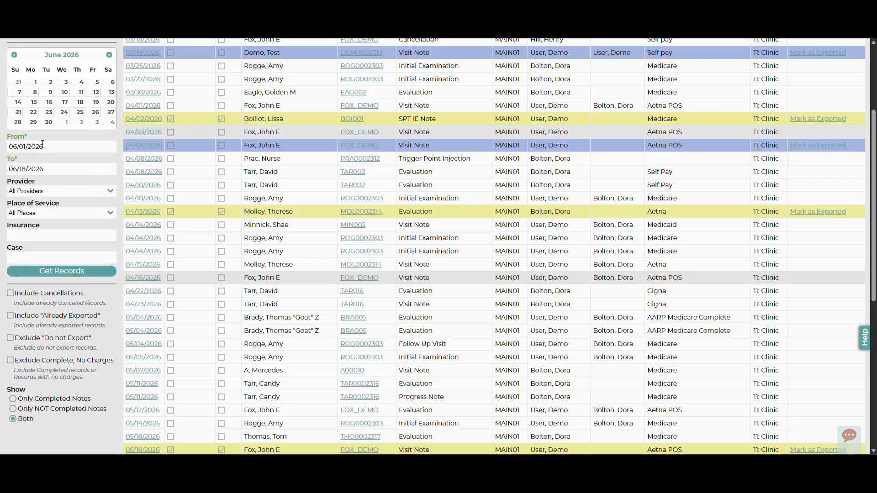
click(65, 274)
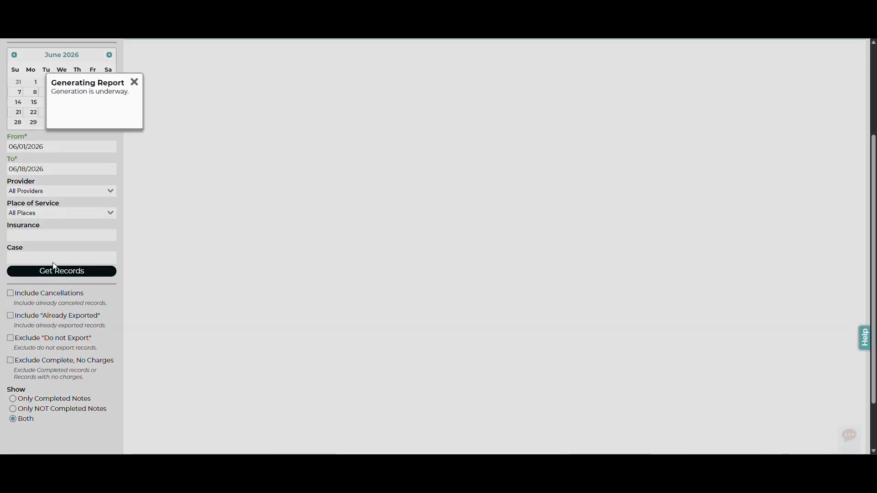
scroll(196, 214, up, 2)
scroll(192, 215, down, 1)
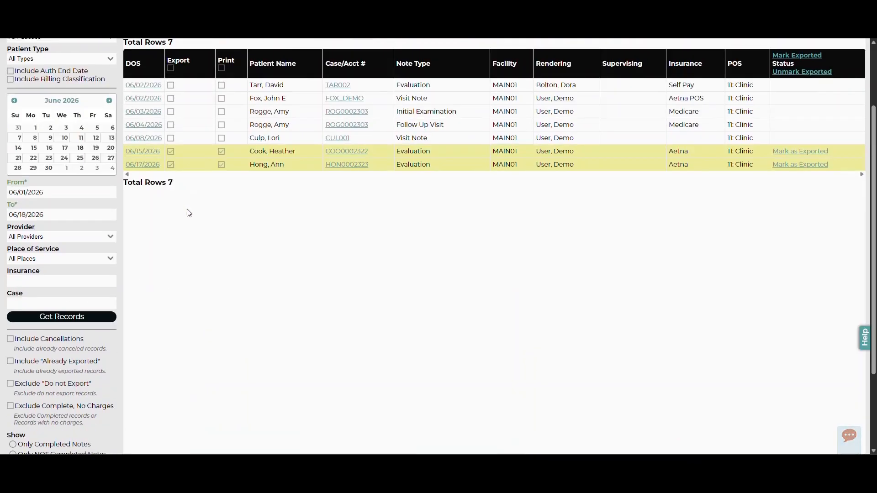
click(19, 305)
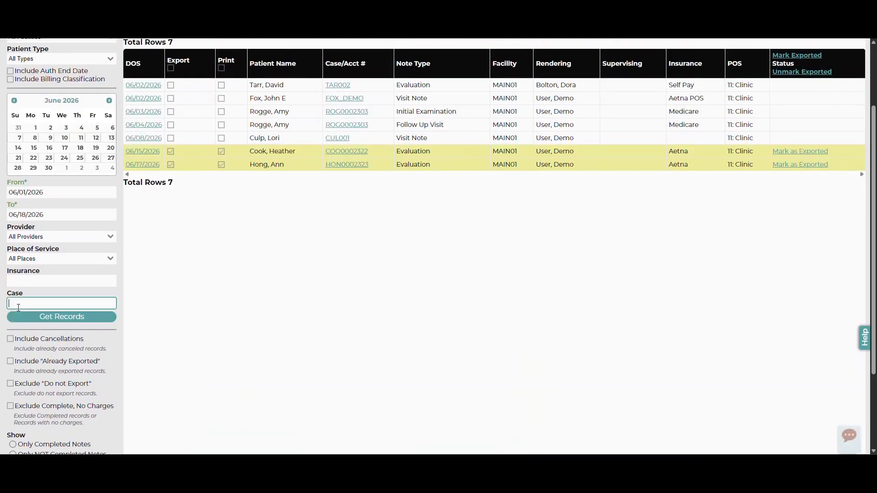
click(41, 279)
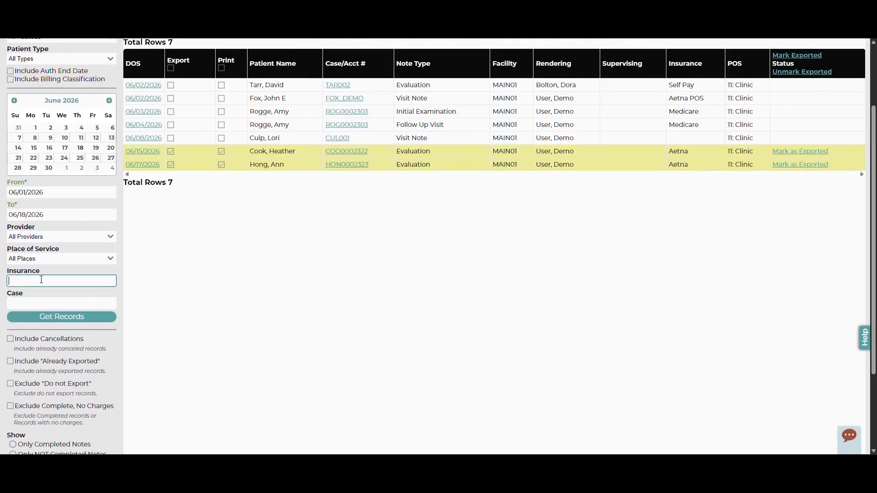
click(123, 285)
scroll(218, 213, up, 2)
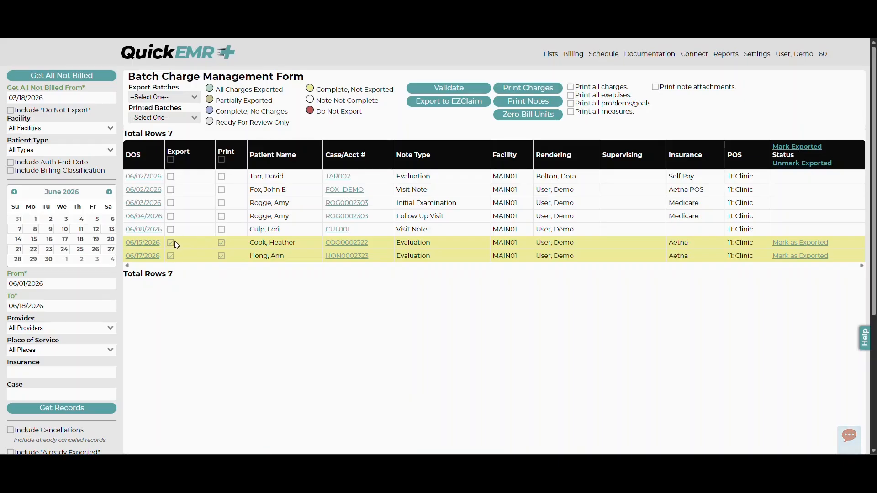
Deselect the 06/15/2026 and 06/17/2026 evaluations for export, and select both for export again
click(171, 255)
click(170, 243)
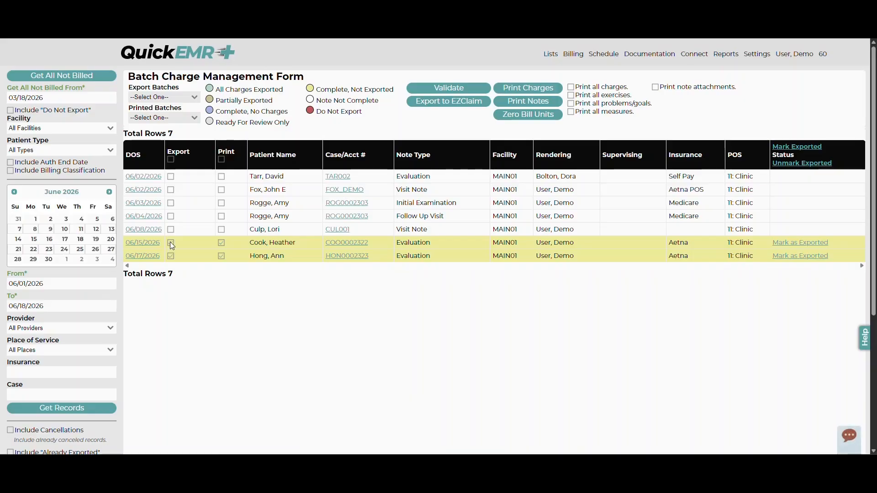
click(171, 257)
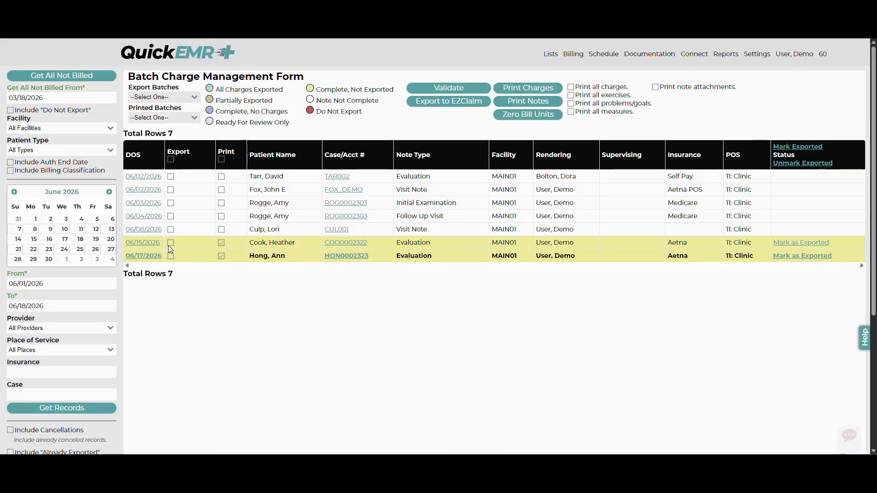
click(171, 243)
click(172, 256)
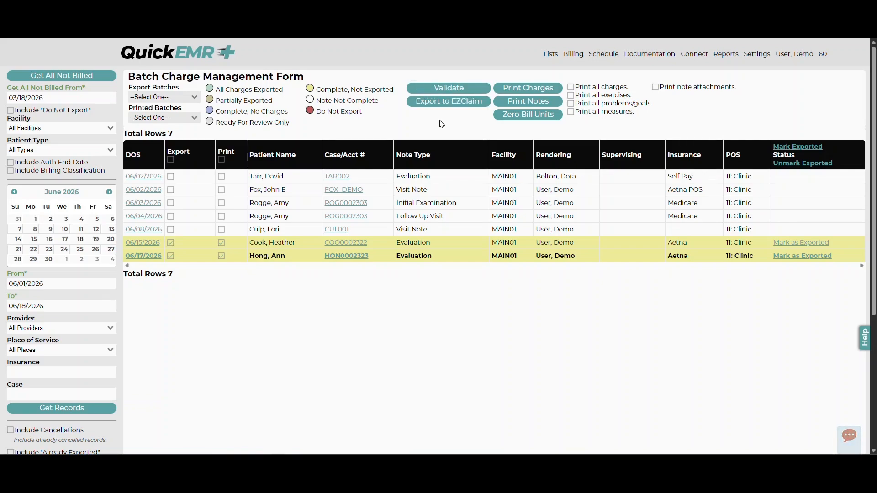
Validate the notes selected for export and examine the validation messages for each one
click(443, 88)
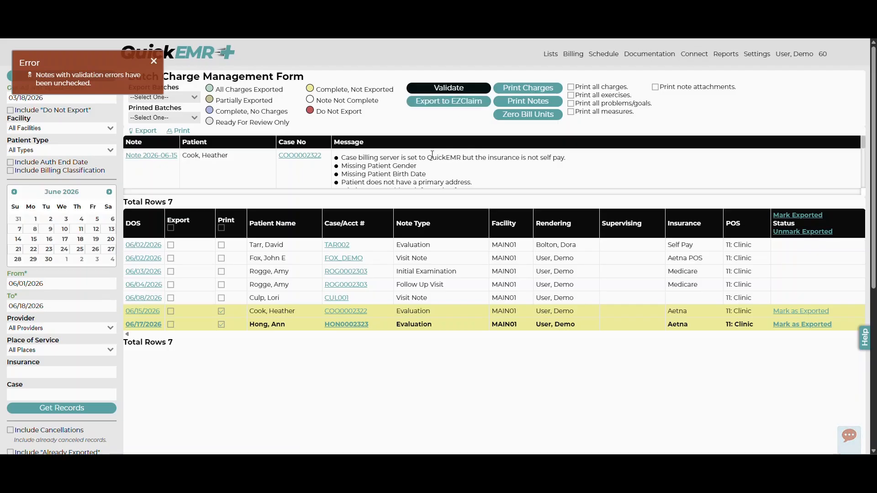
scroll(431, 157, down, 2)
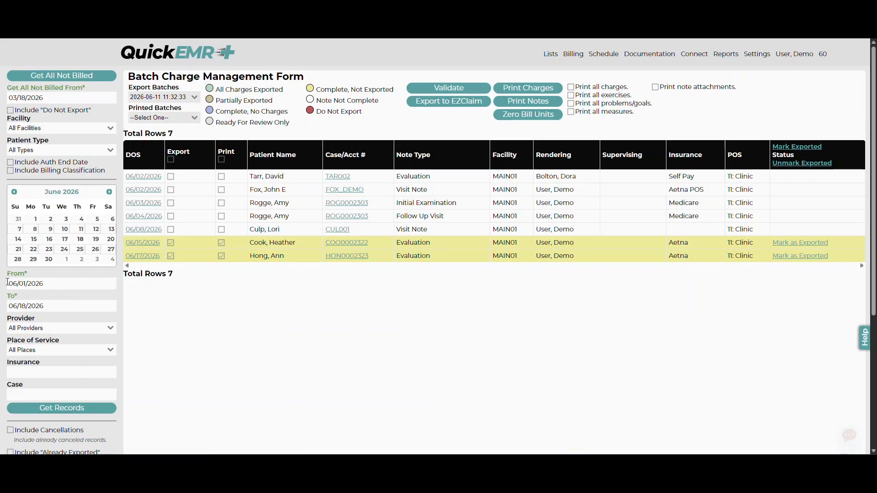
Retrieve the records again with already exported ones included, and unmark the 06/11/2026 visit note as exported
scroll(59, 300, down, 1)
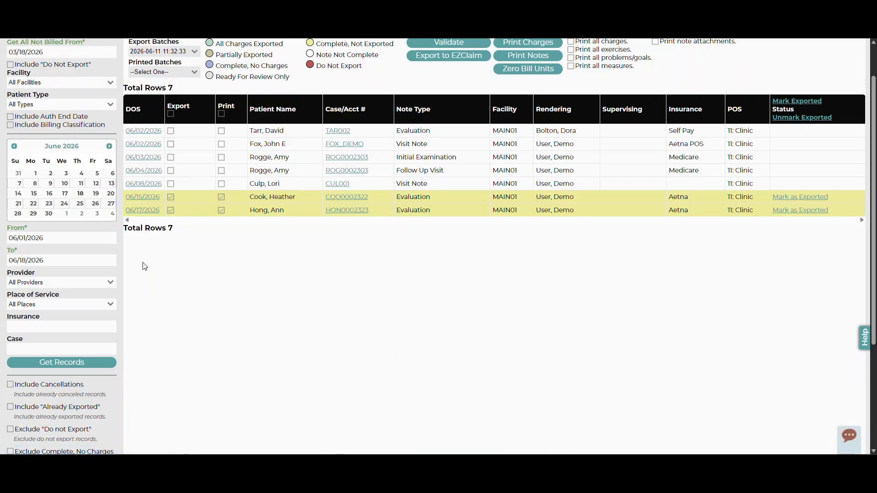
scroll(144, 264, down, 1)
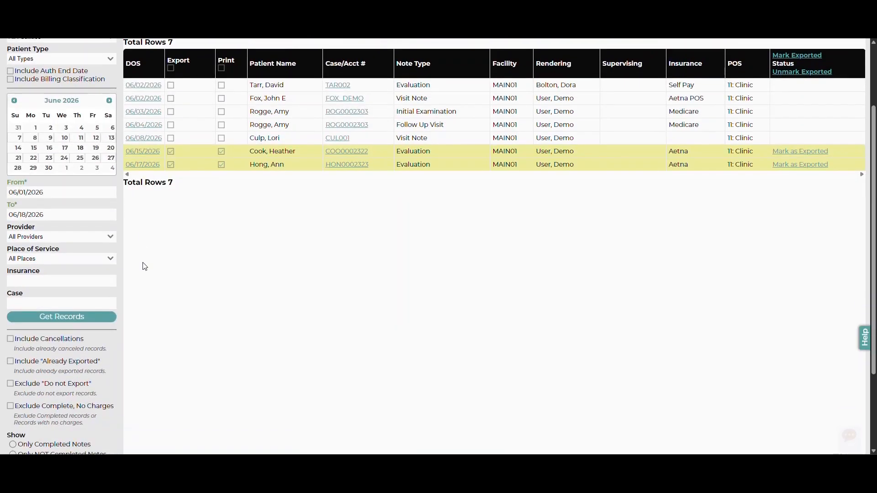
click(9, 361)
click(77, 321)
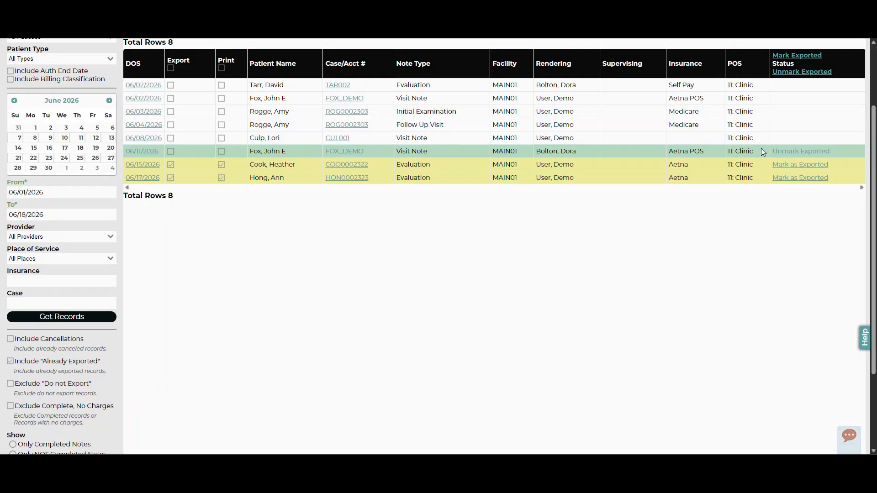
click(799, 155)
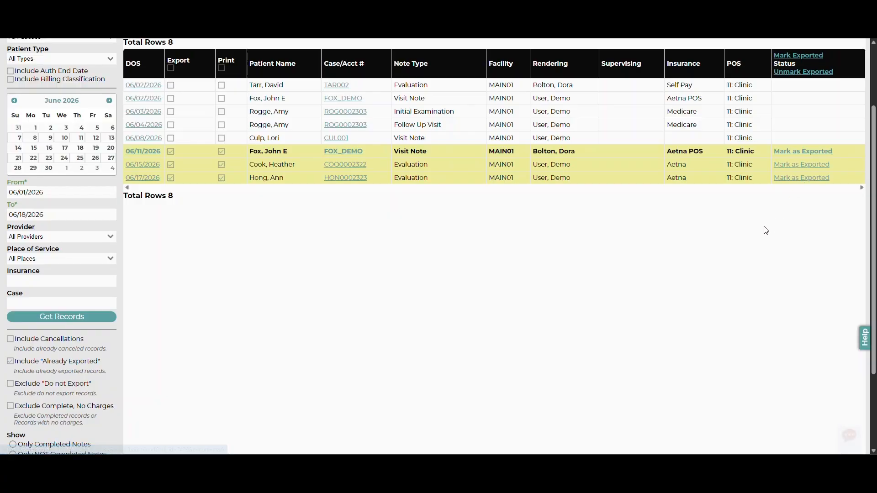
Remove the 06/15/2026 and 06/17/2026 evaluations from export and printing, and export the 06/11/2026 visit note to EZClaim
scroll(252, 243, up, 1)
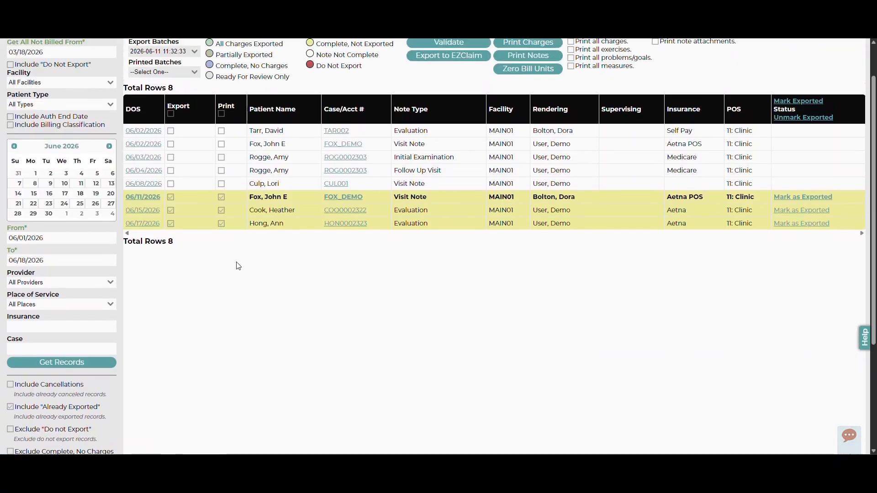
click(171, 210)
click(171, 224)
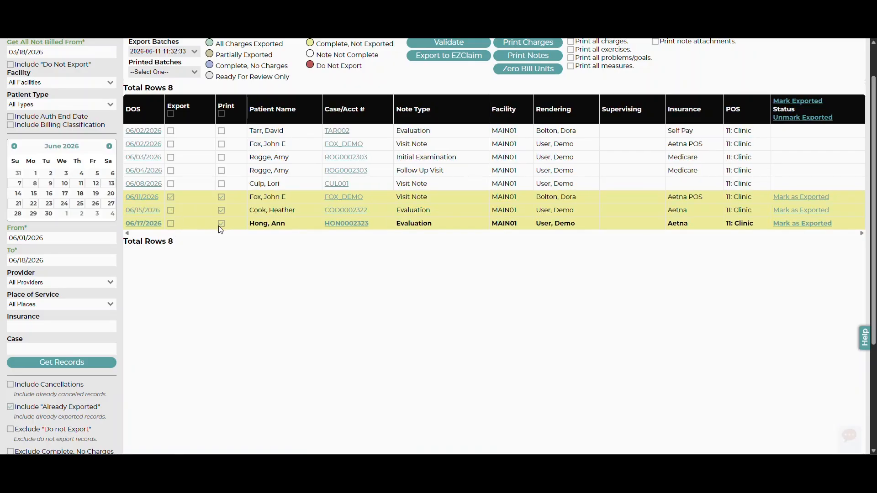
click(221, 211)
scroll(271, 260, up, 1)
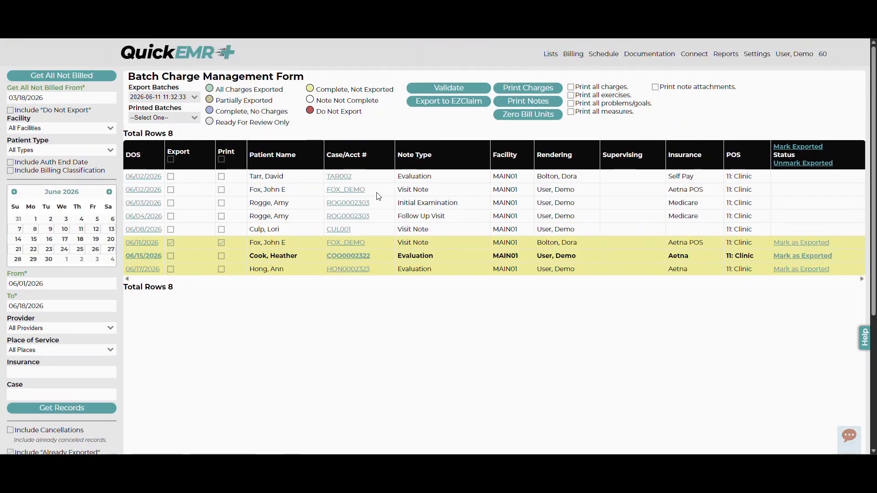
click(433, 101)
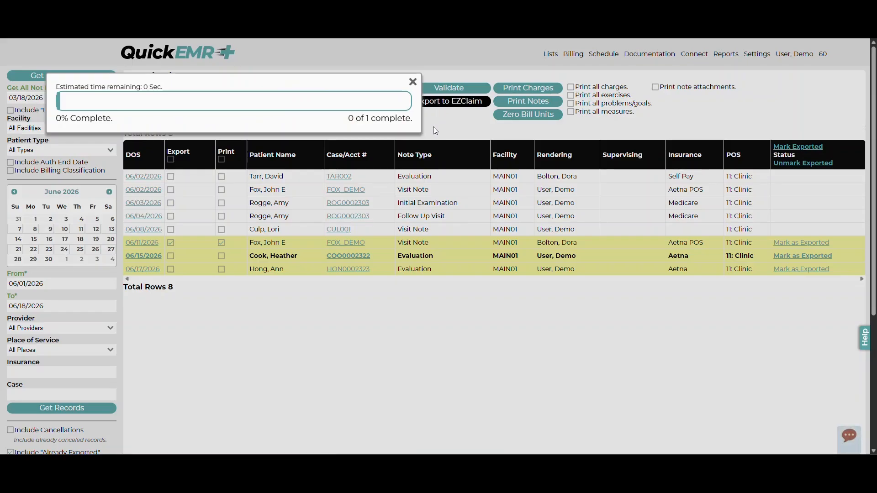